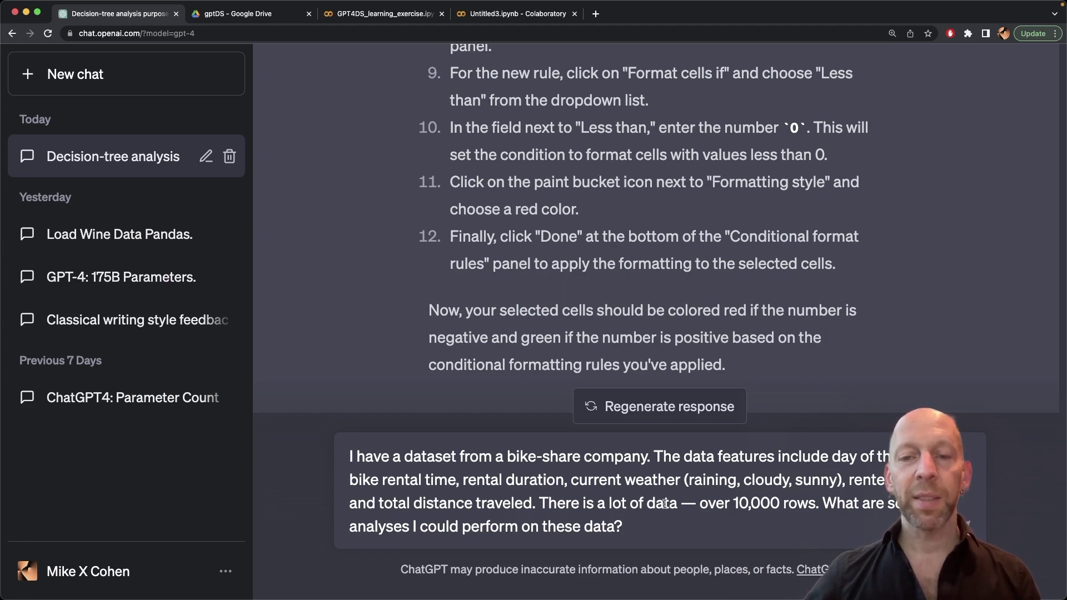
Highlight the over-10,000-rows detail and the closing analyses question in the bike-share prompt, then deselect
drag(622, 503, 807, 496)
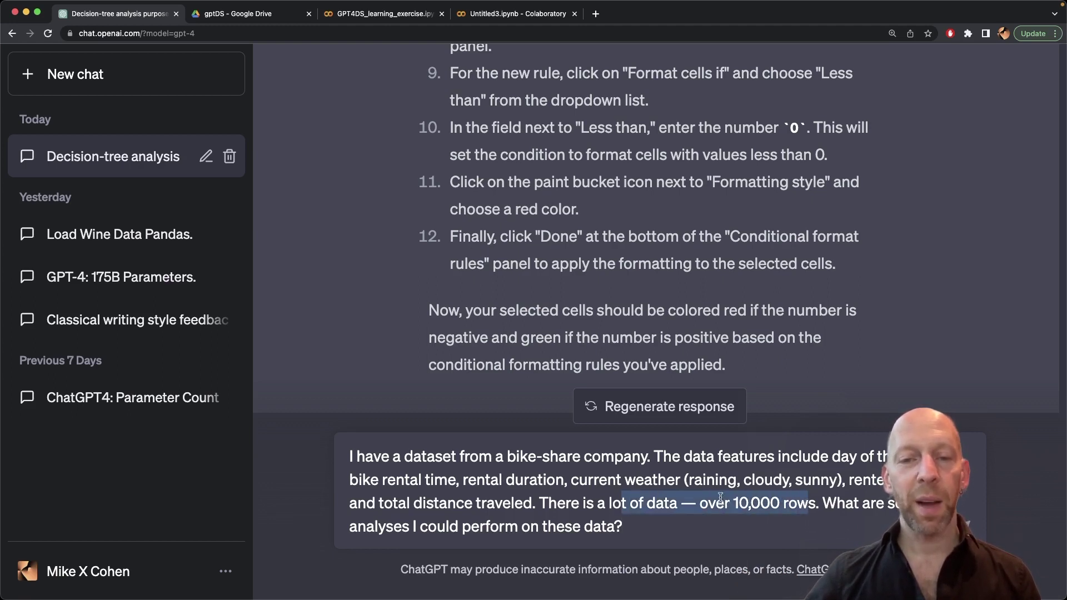
drag(637, 525, 373, 527)
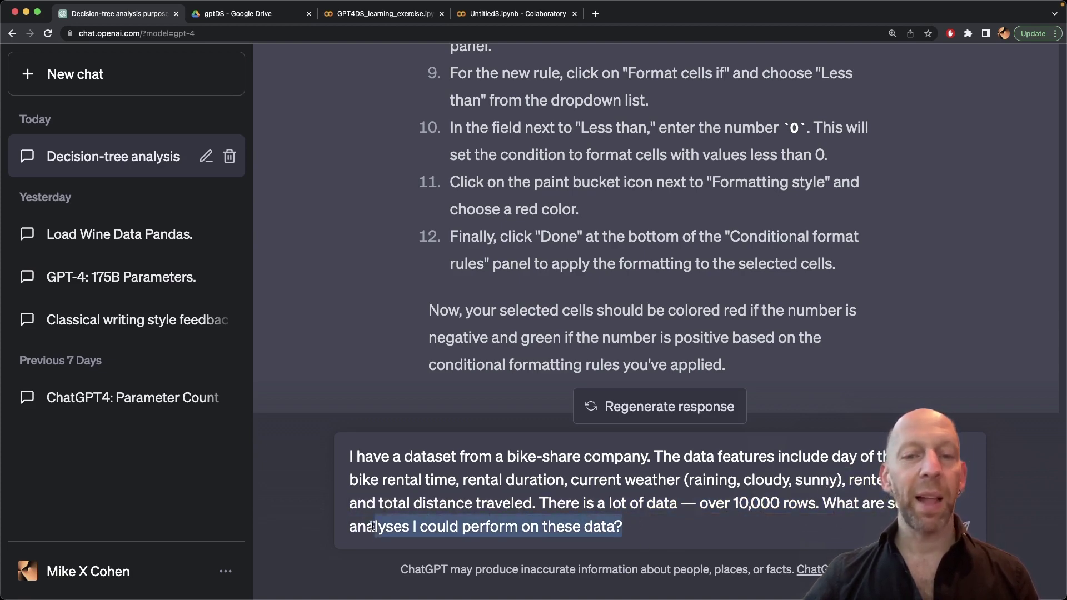
click(540, 502)
Send the bike-share question and read the reply's descriptive, time, weather, age and duration analyses
key(Return)
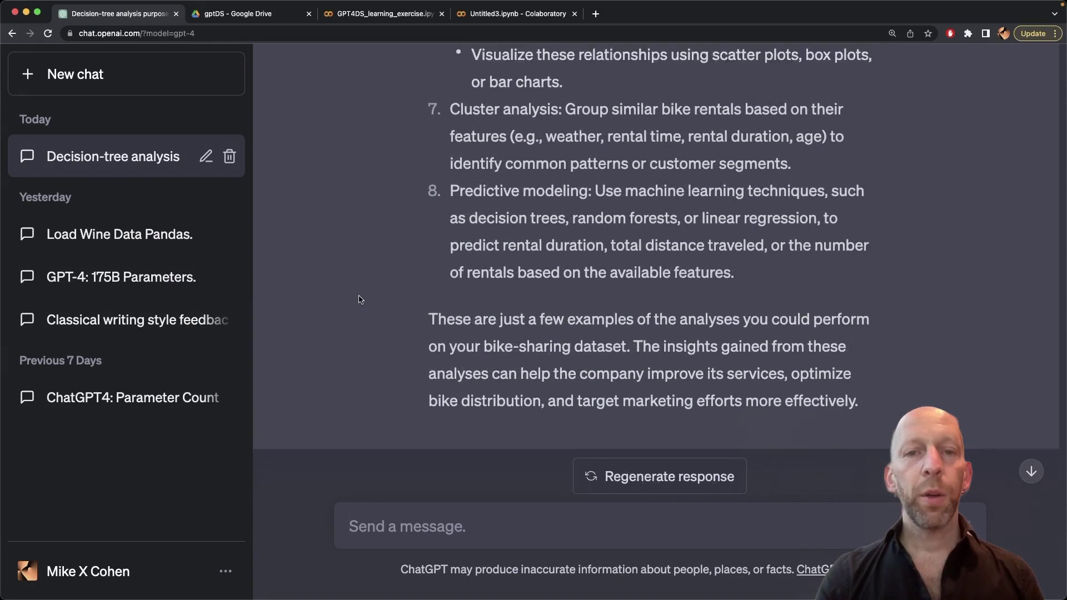
scroll(360, 300, up, 15)
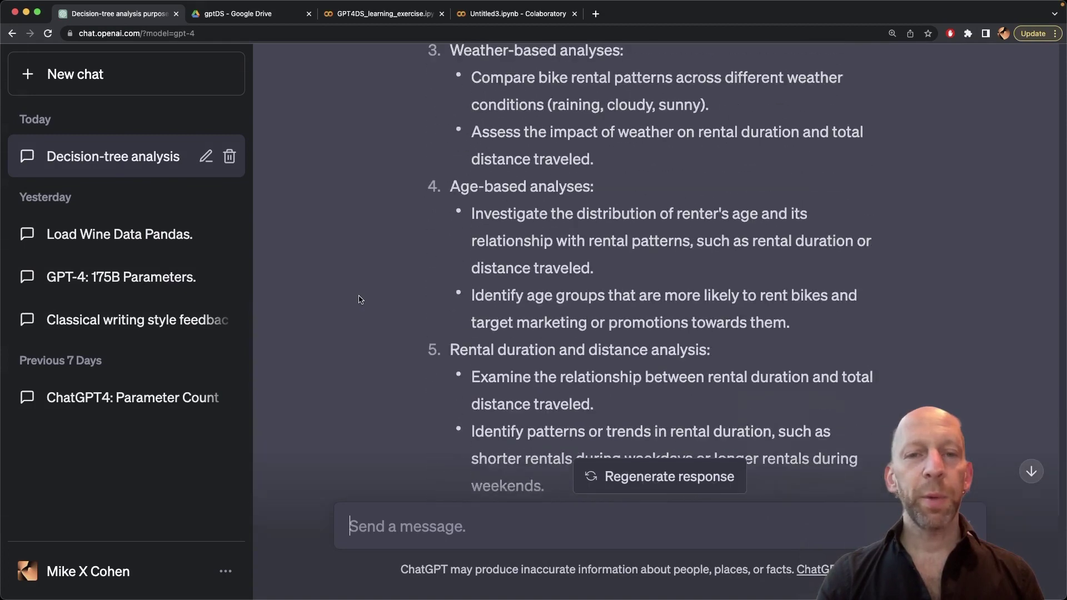
scroll(360, 299, up, 5)
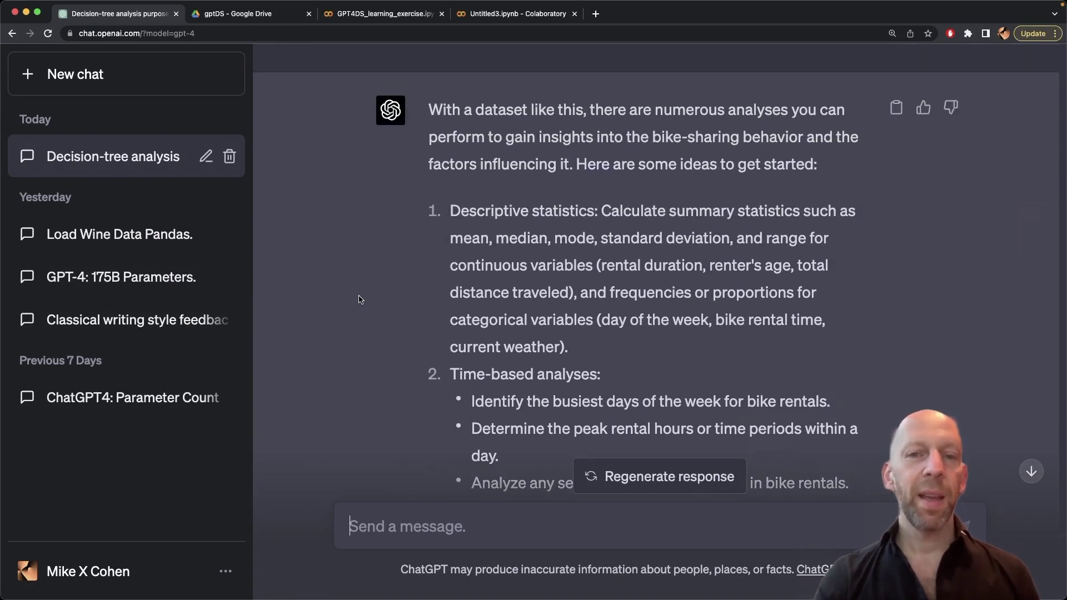
scroll(360, 300, down, 5)
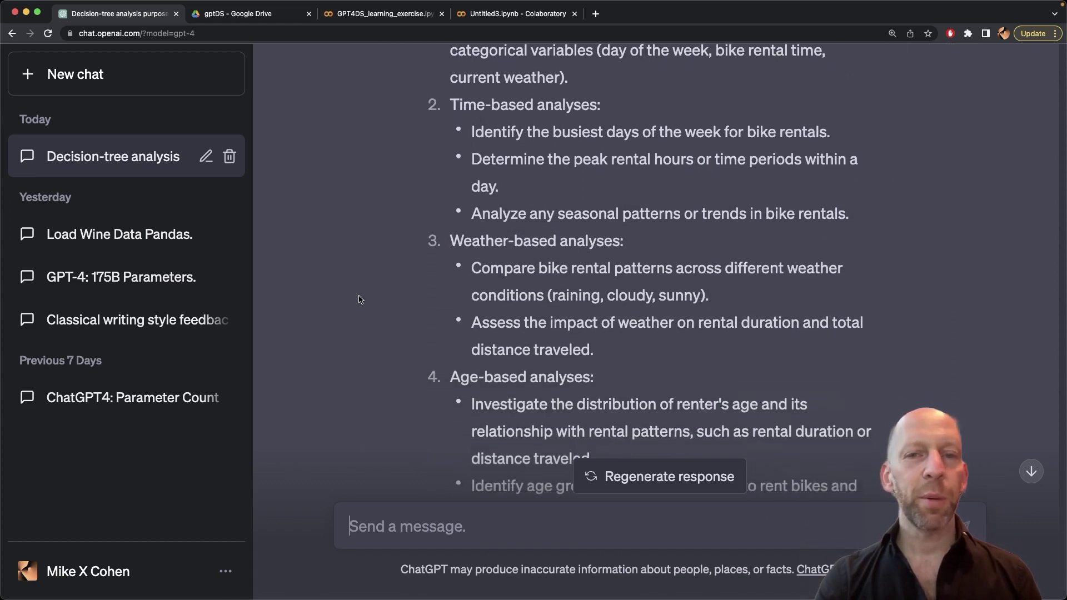
scroll(361, 300, down, 1)
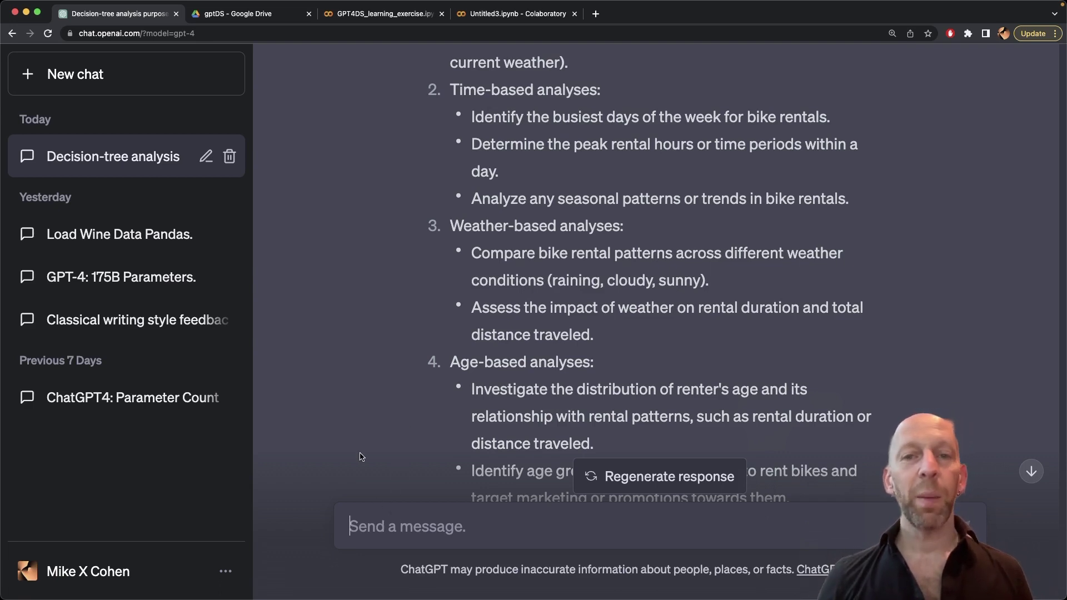
Ask for time-based hypotheses for #2: 'I'm interested in #2, can you please suggest some hypotheses…'
text(I)
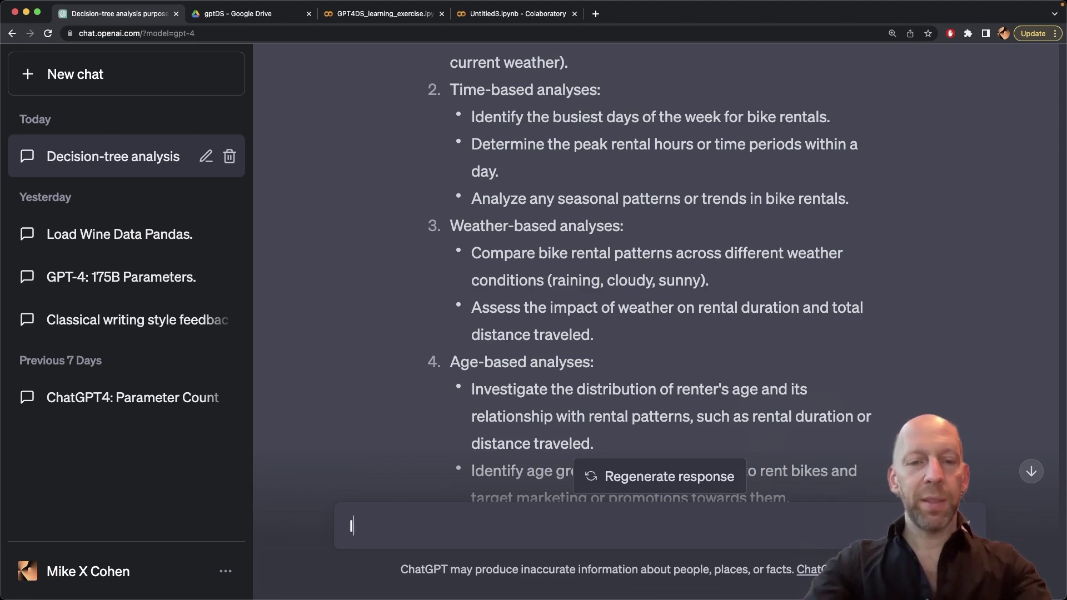
text('m in )
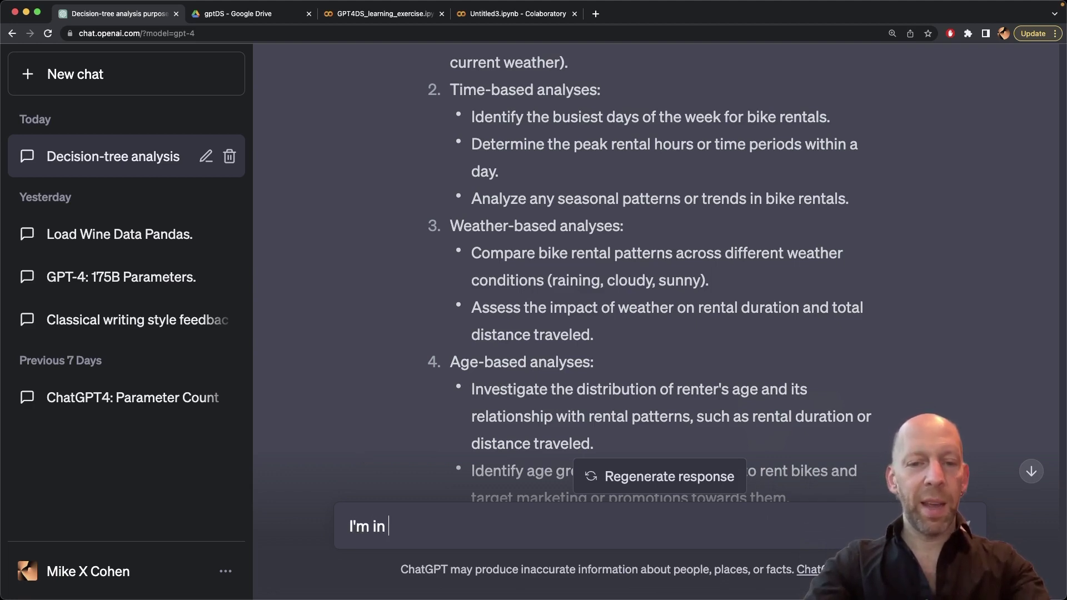
text(intereste)
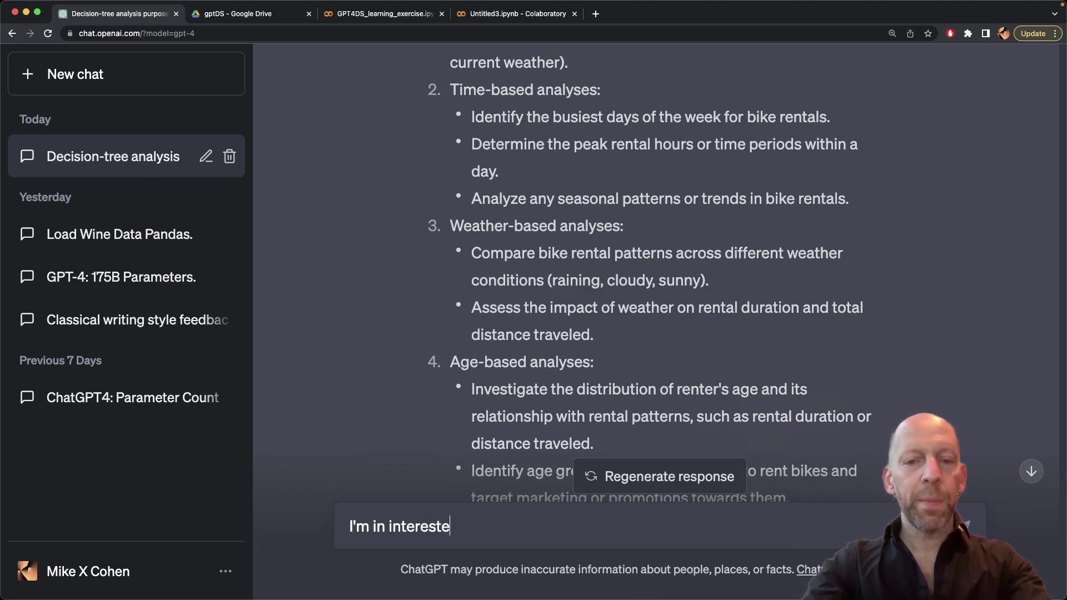
text(d in #2, can you )
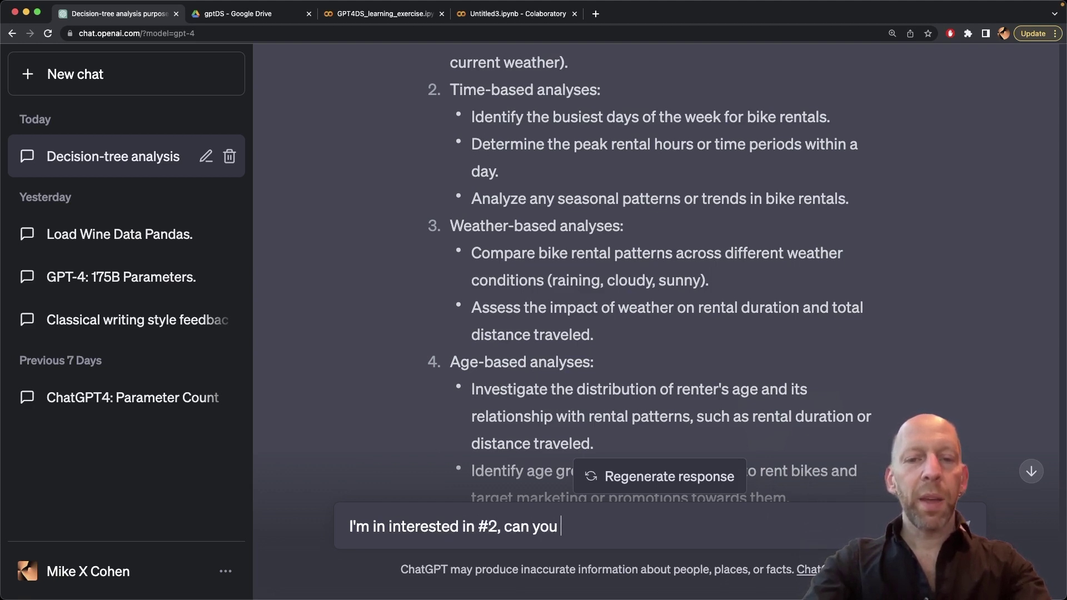
text(please suggest some hypothee)
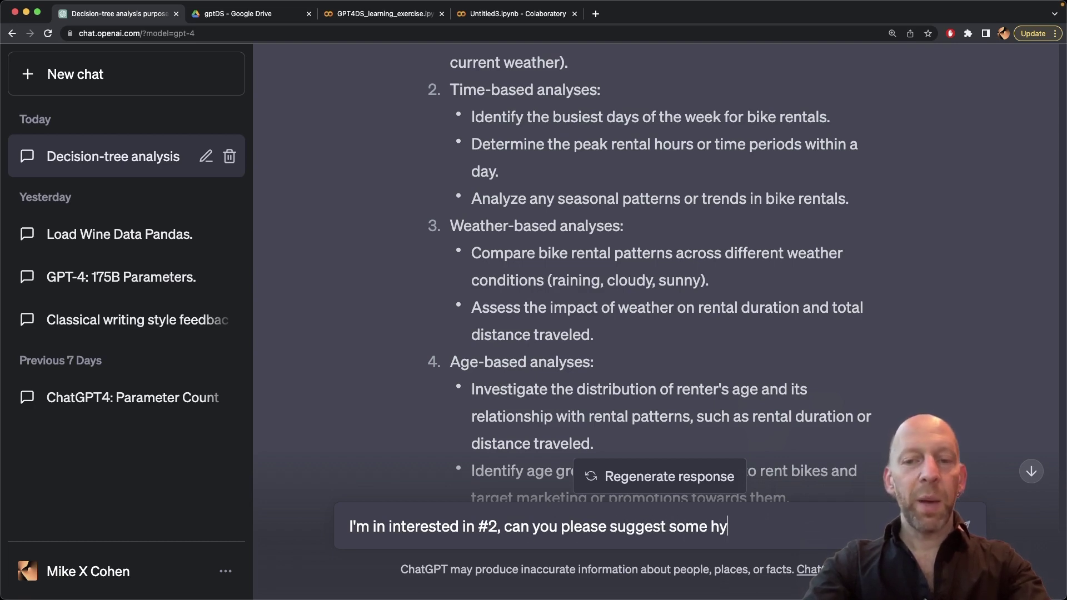
key(BackSpace)
text(ses that could be)
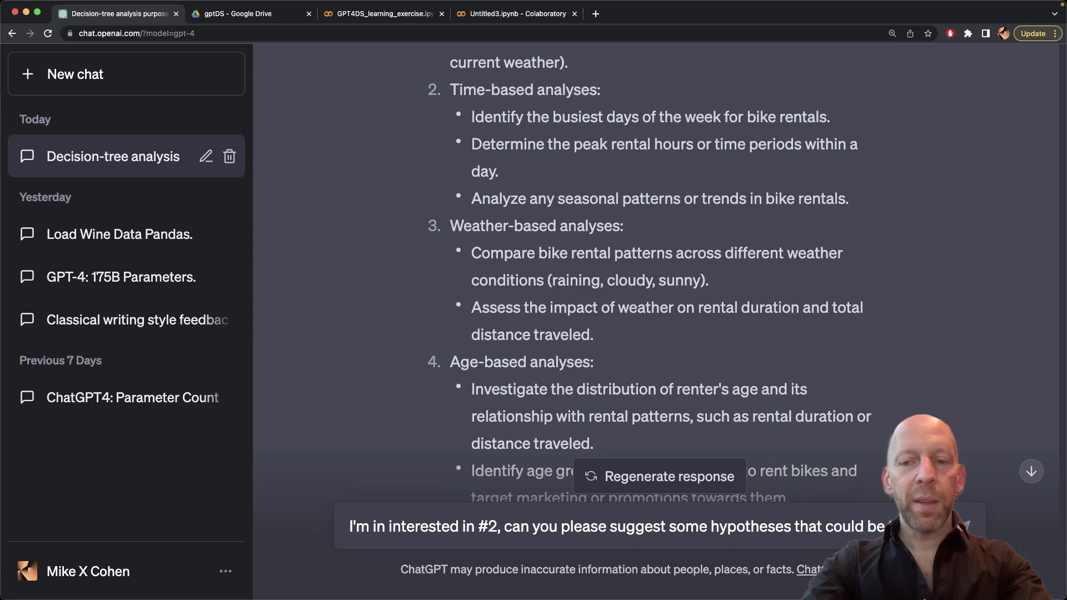
text( tested with )
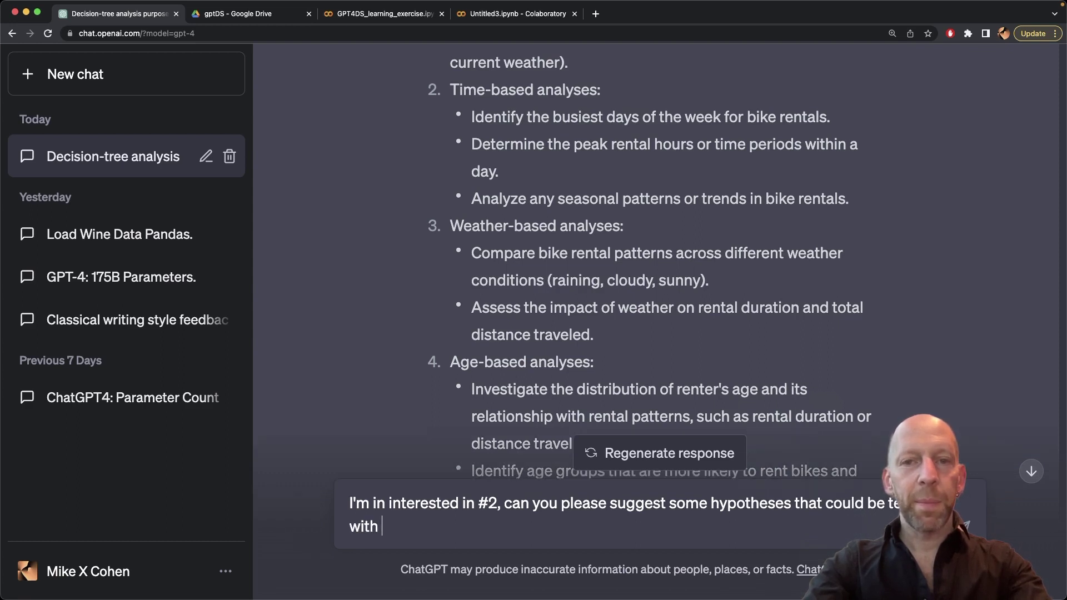
text(a time-based an)
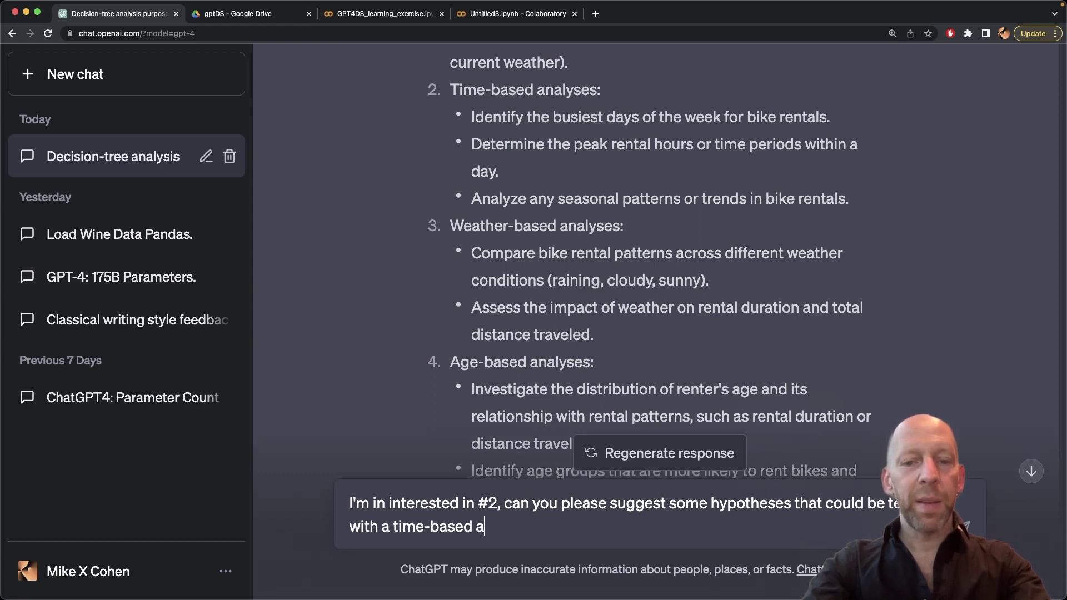
text(alysis.)
key(Return)
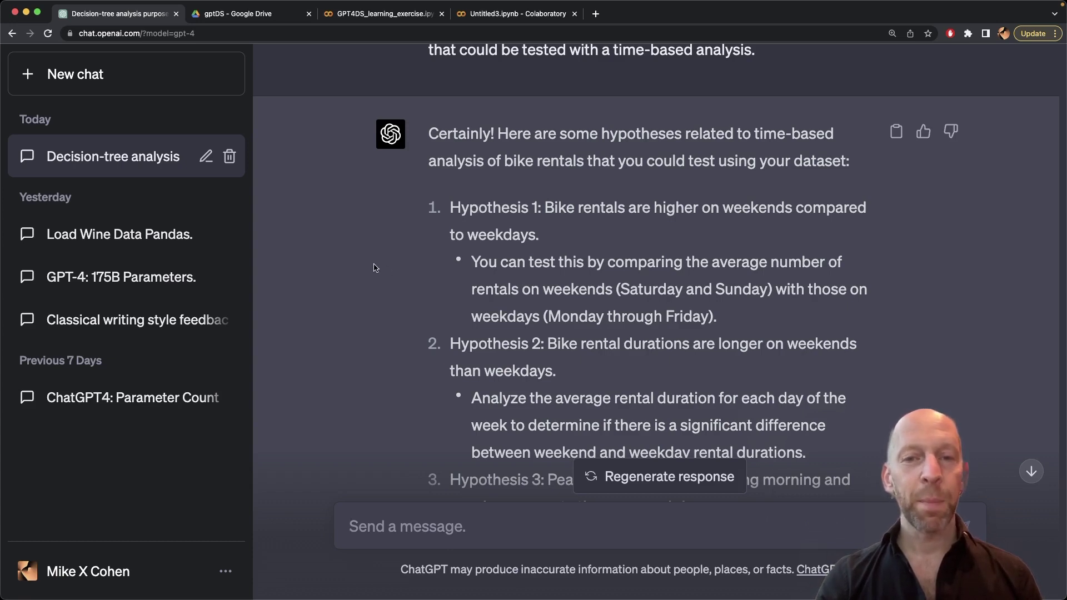
scroll(375, 268, down, 5)
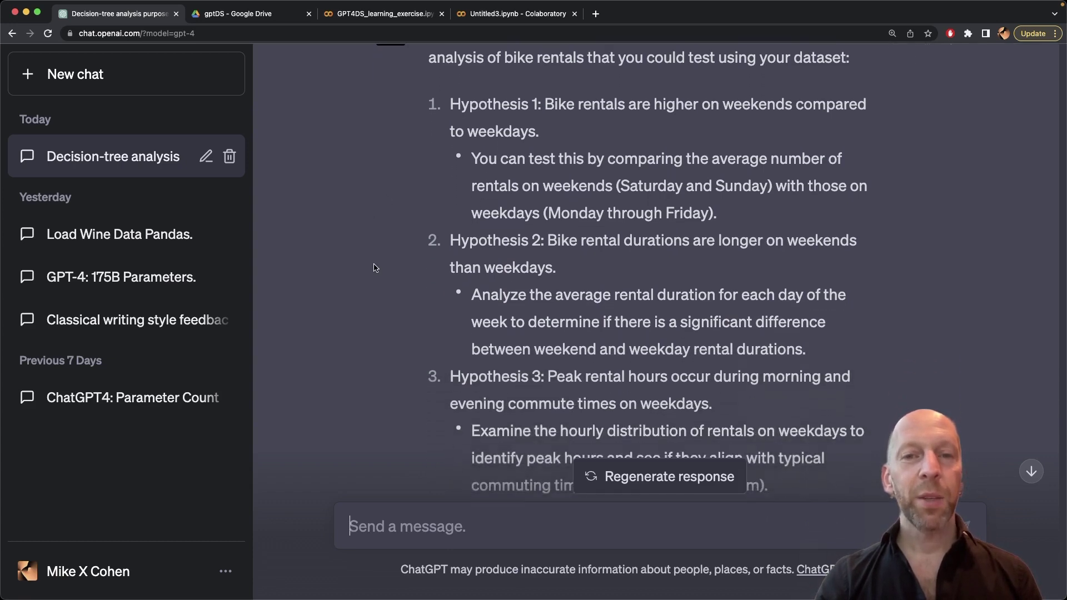
drag(500, 194, 728, 239)
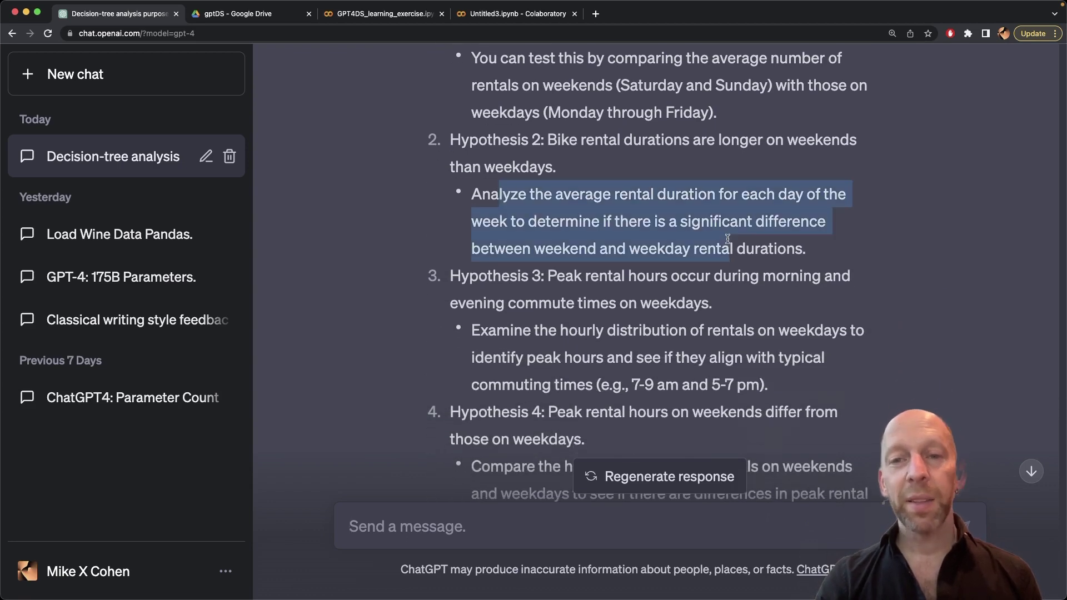
scroll(428, 211, down, 15)
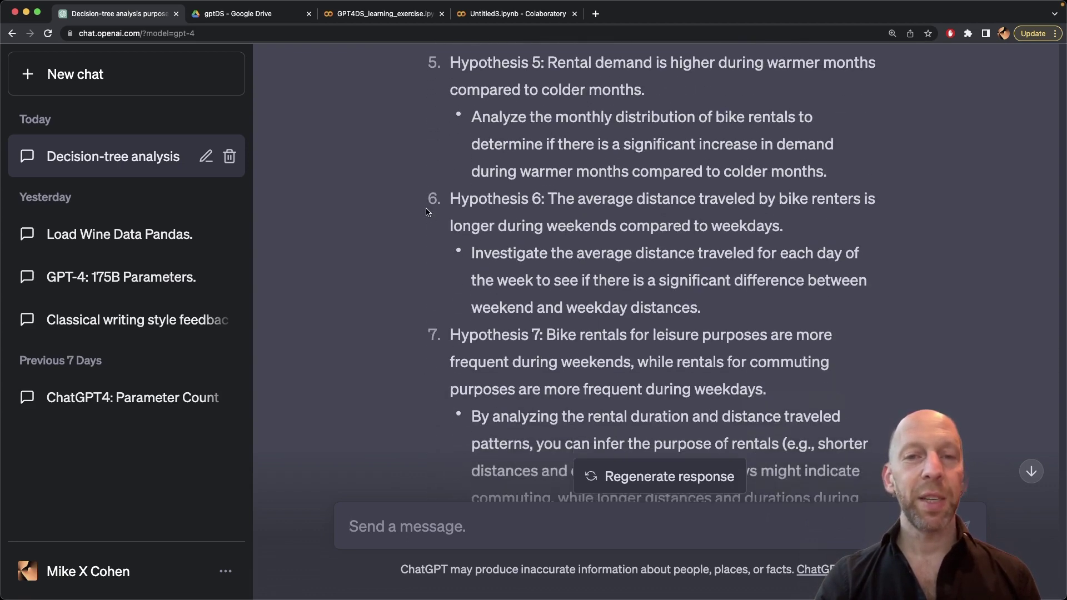
scroll(428, 211, up, 3)
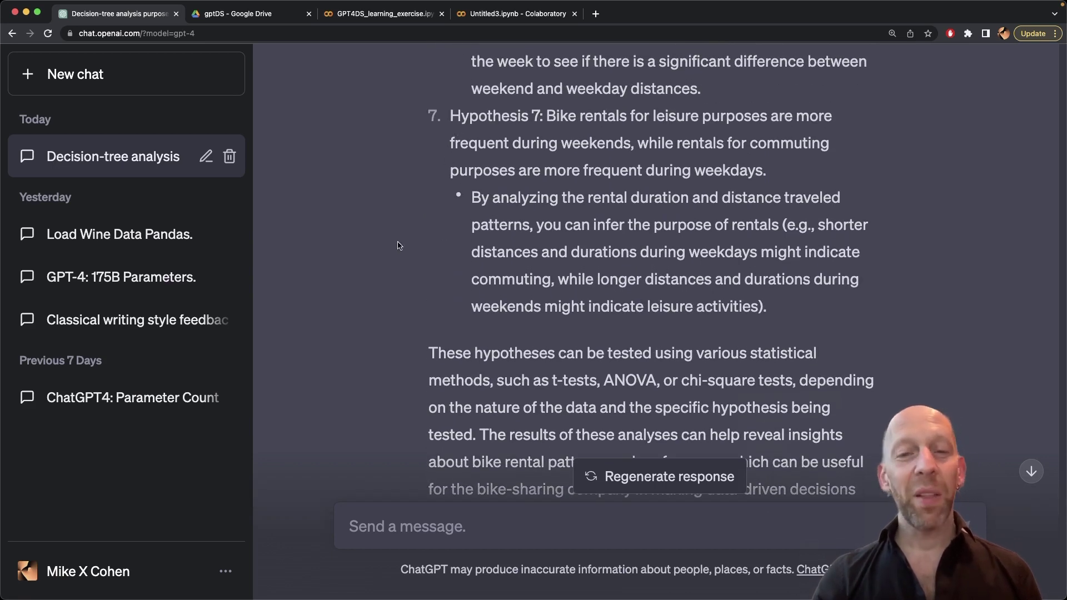
scroll(382, 249, down, 3)
scroll(383, 250, down, 2)
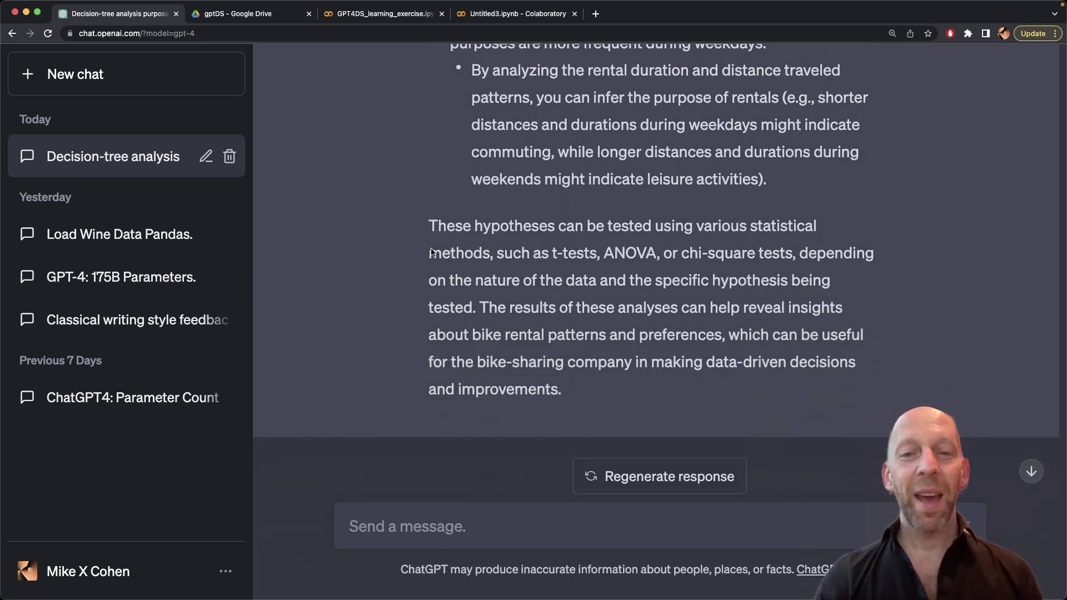
drag(484, 307, 595, 347)
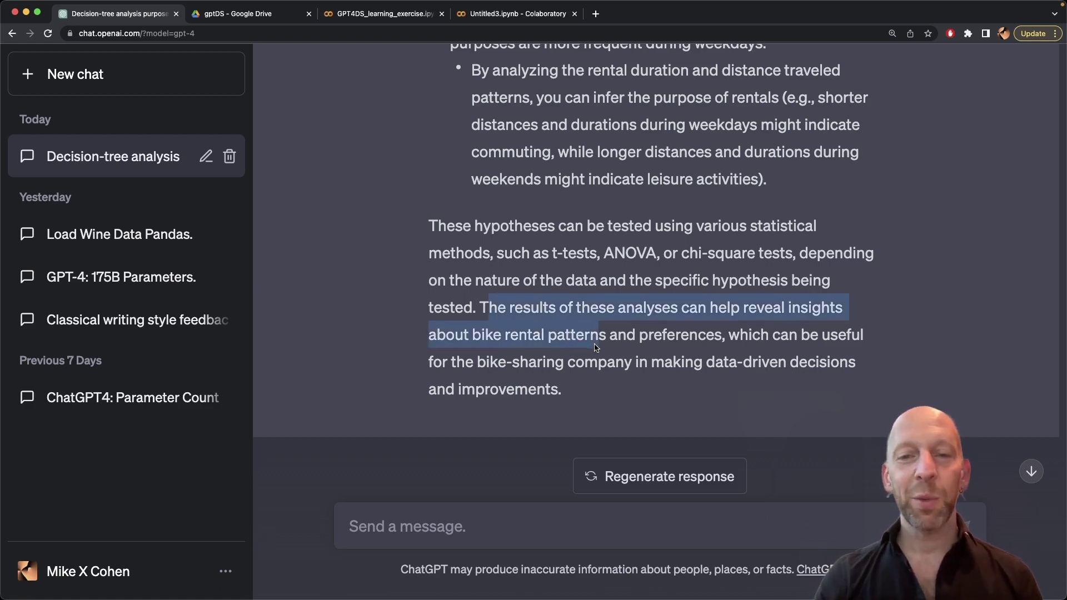
drag(493, 361, 560, 384)
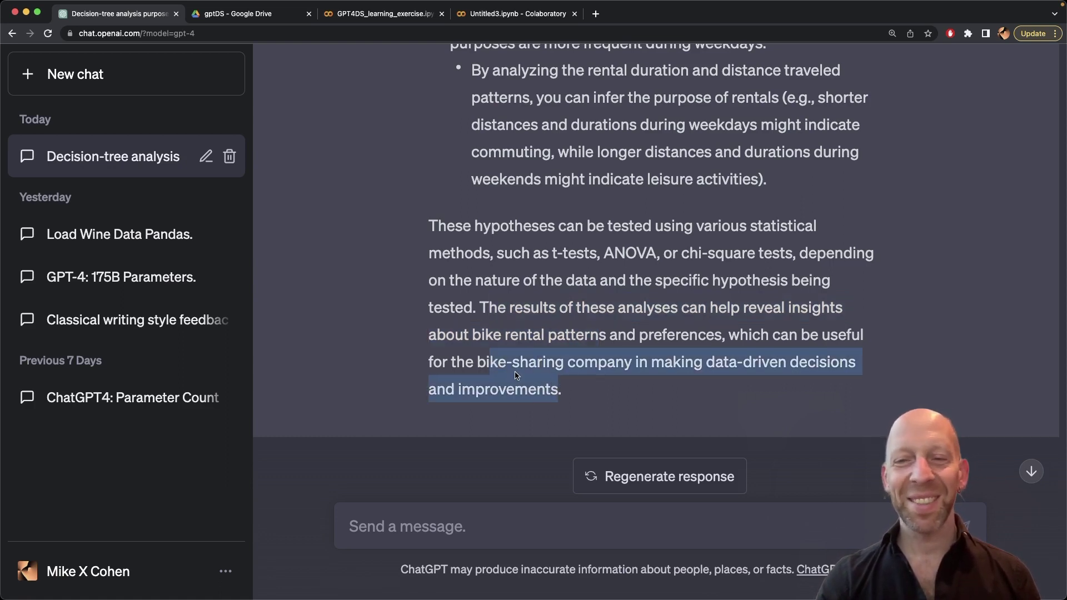
click(383, 345)
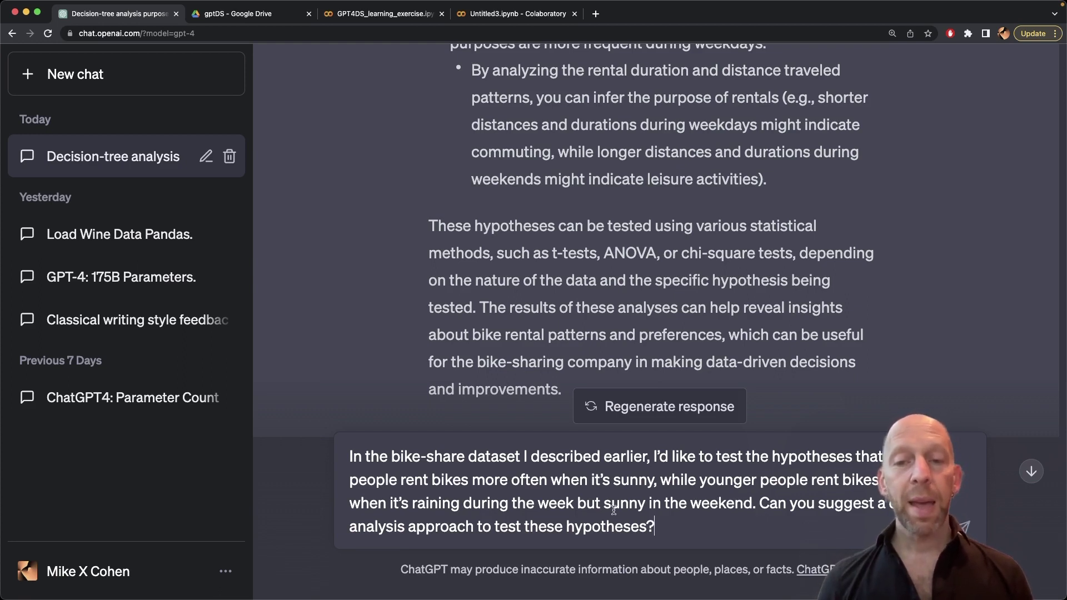
Send the age-and-weather hypothesis-testing question to GPT-4
key(Return)
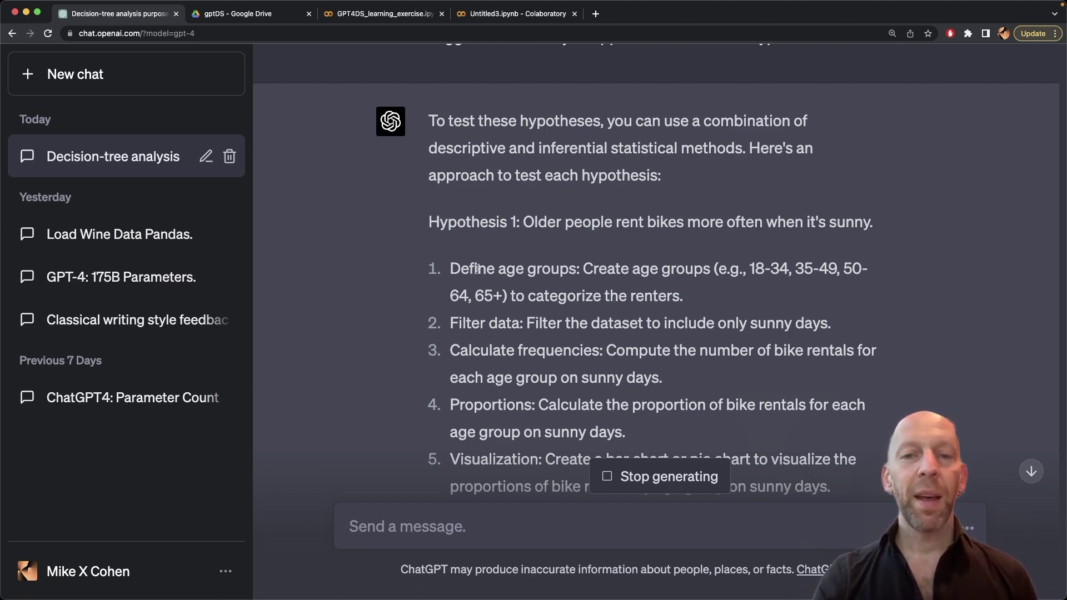
Highlight the Hypothesis 1 steps for defining age groups and filtering to sunny days
drag(478, 269, 622, 269)
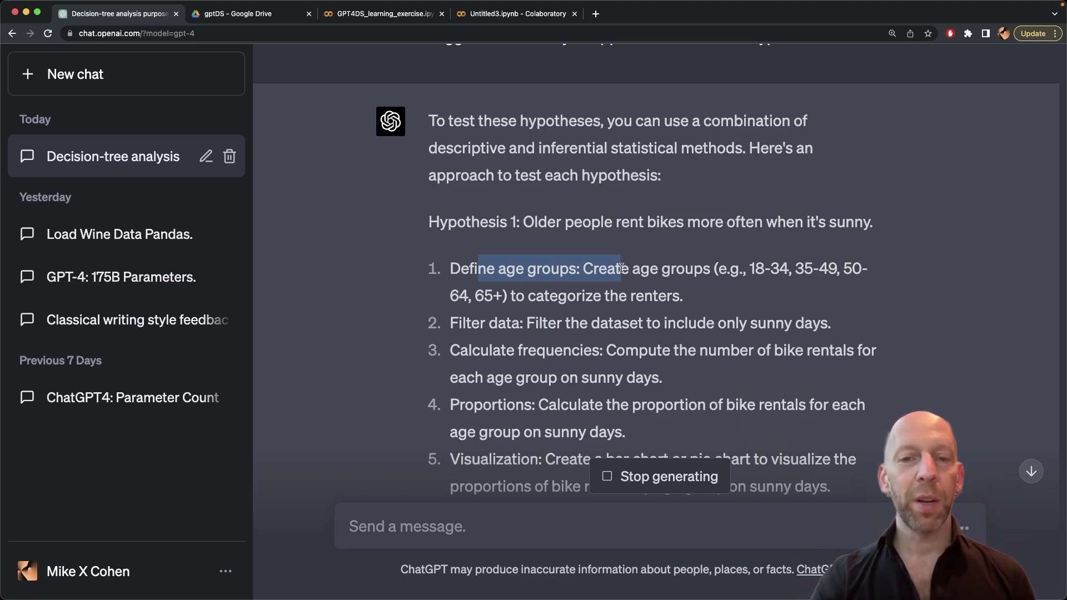
click(490, 264)
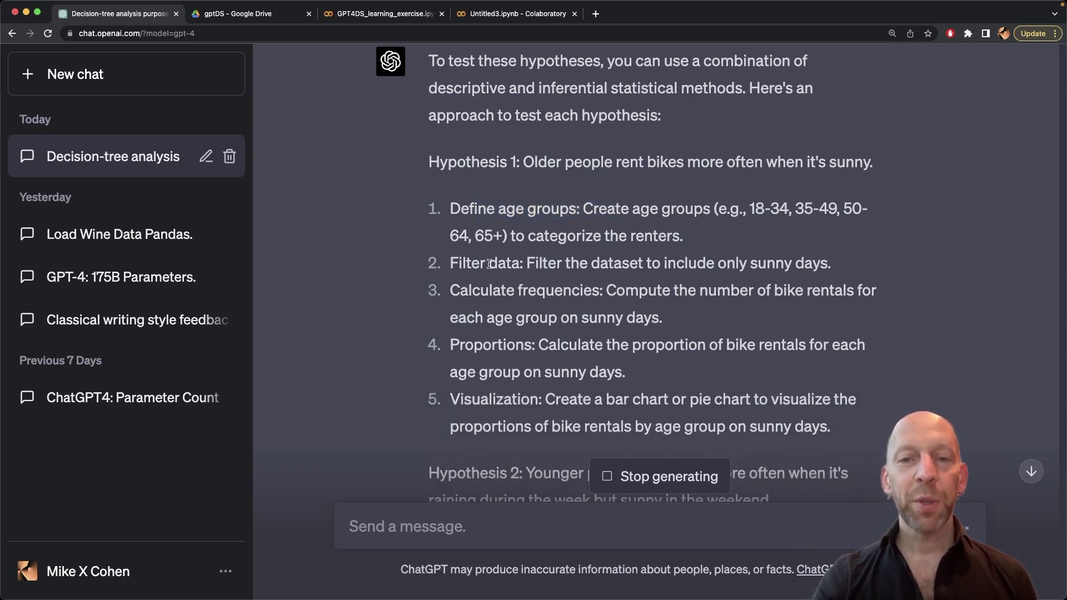
drag(490, 264, 713, 264)
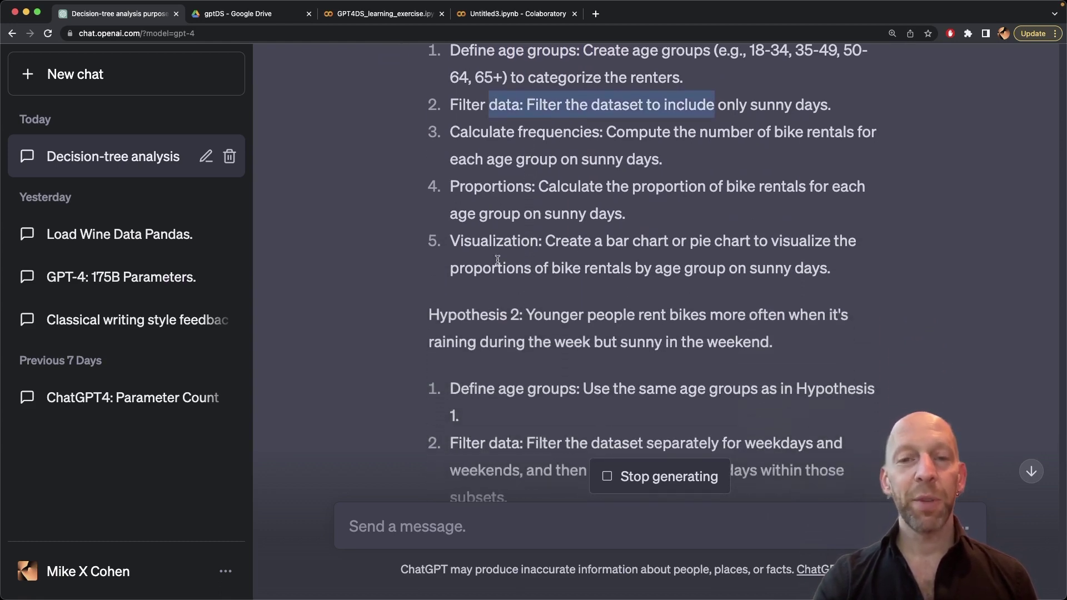
scroll(520, 277, up, 3)
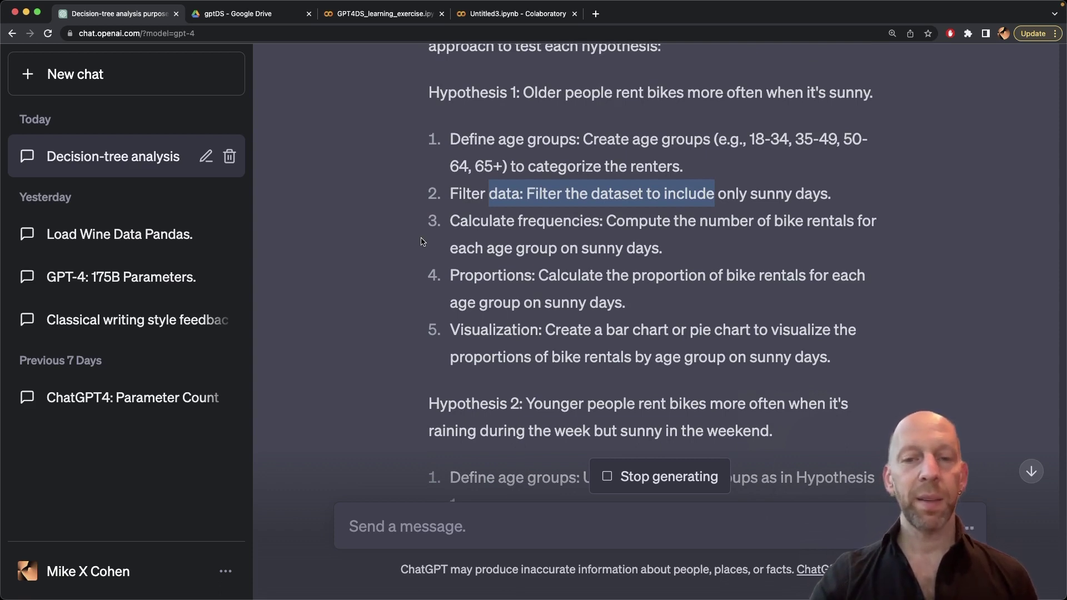
scroll(421, 241, down, 5)
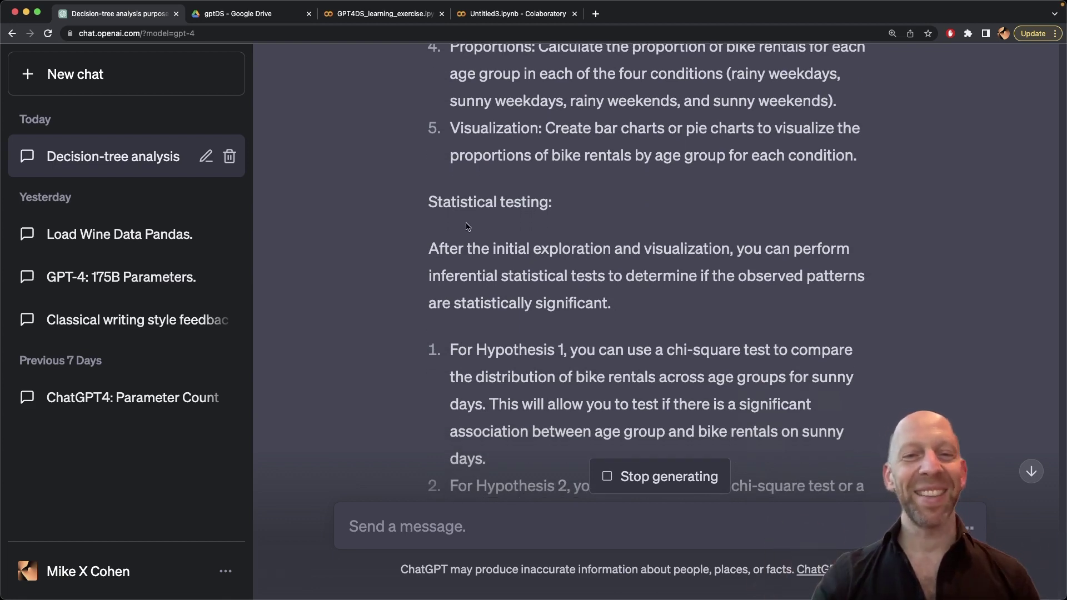
Highlight the statistical testing section and read through the chi-square and logistic regression recommendations
drag(460, 207, 531, 323)
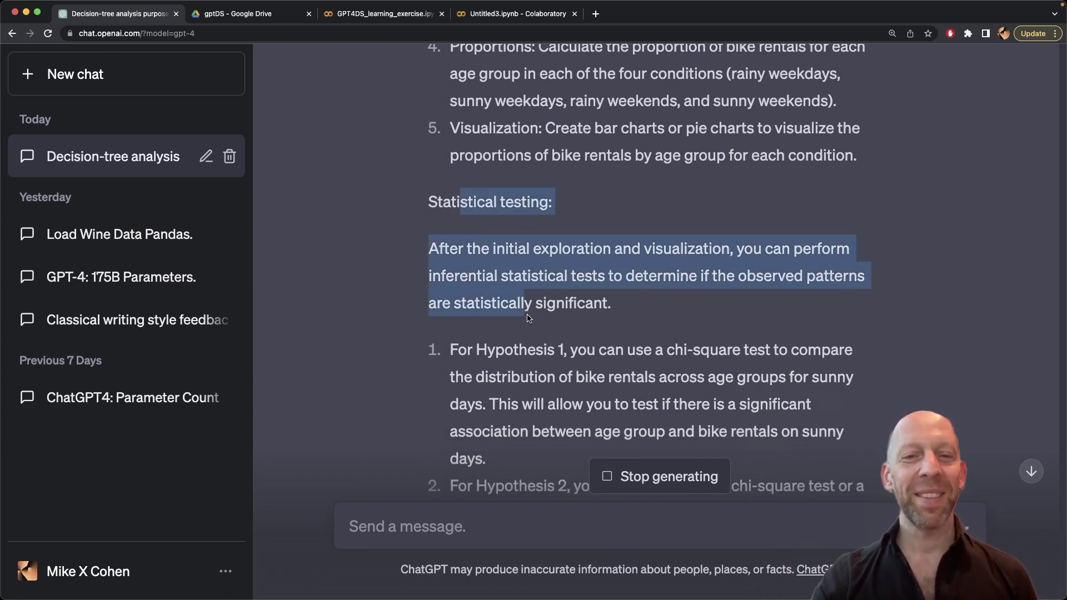
scroll(391, 313, down, 1)
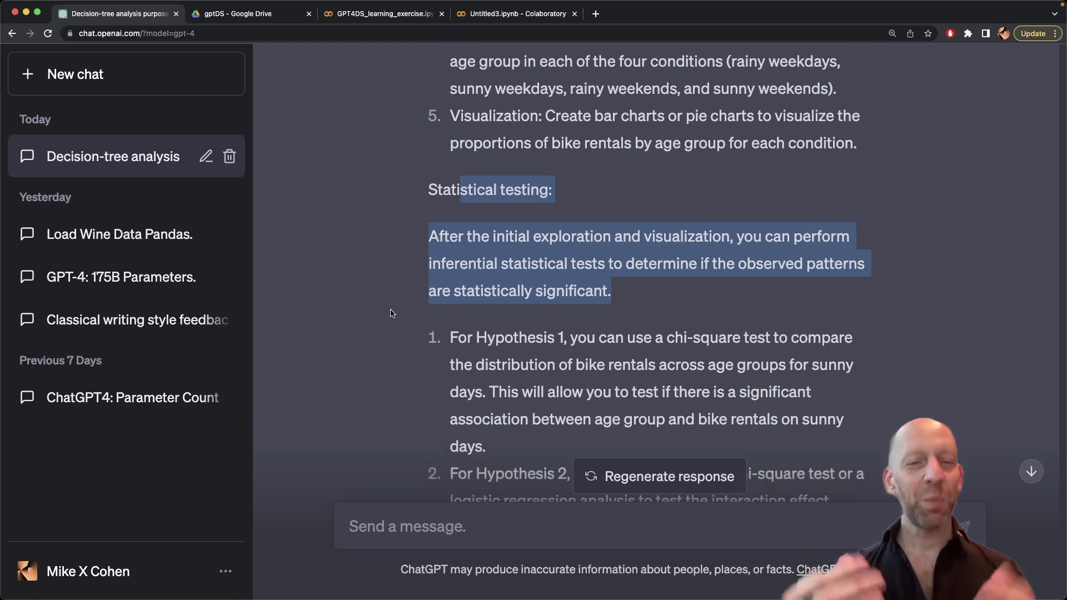
scroll(391, 313, down, 5)
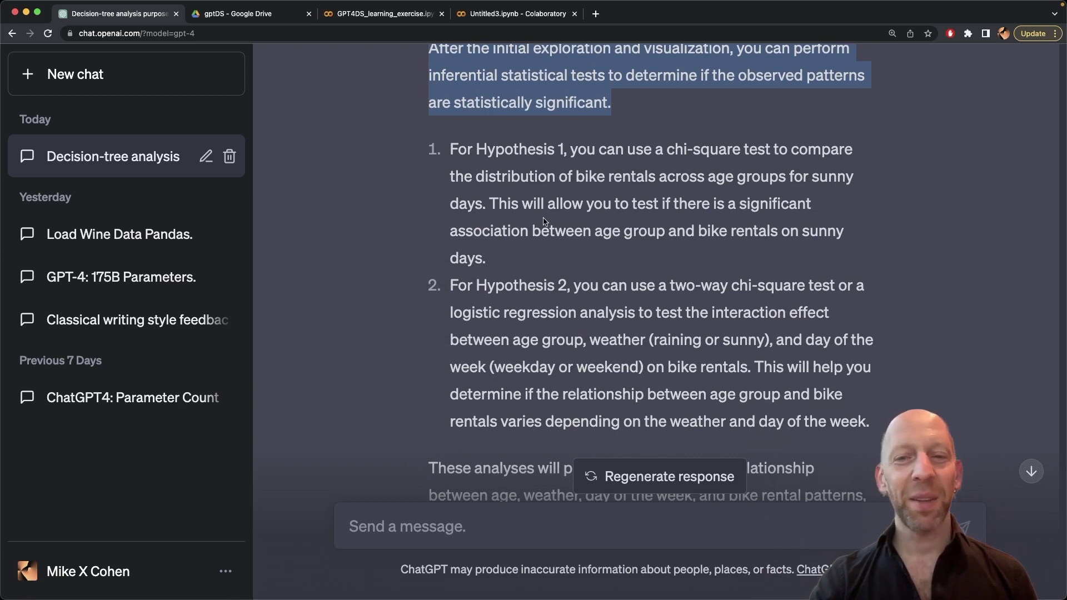
scroll(545, 221, down, 5)
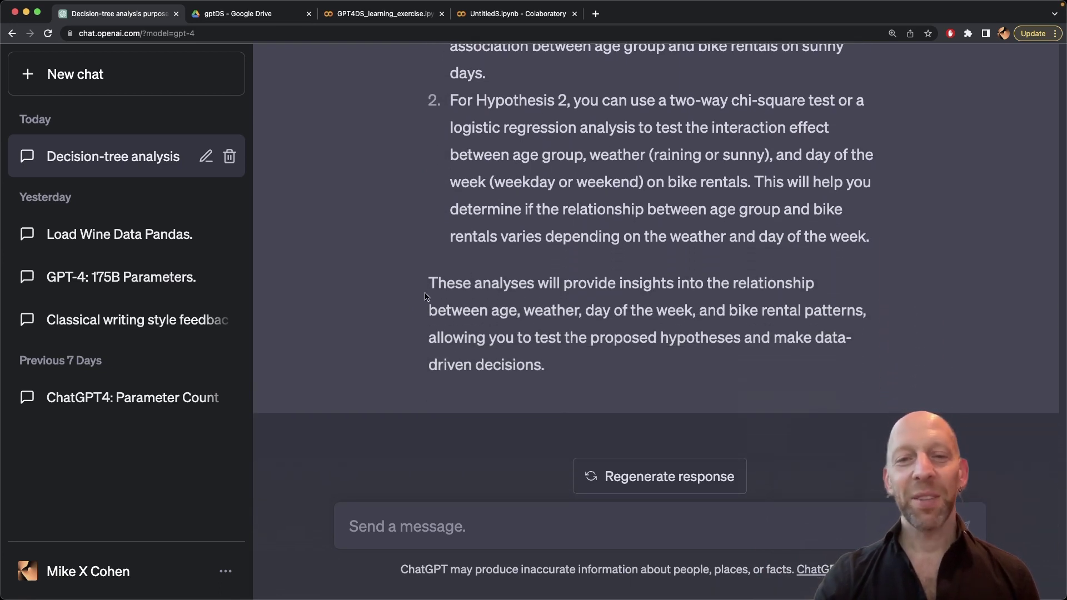